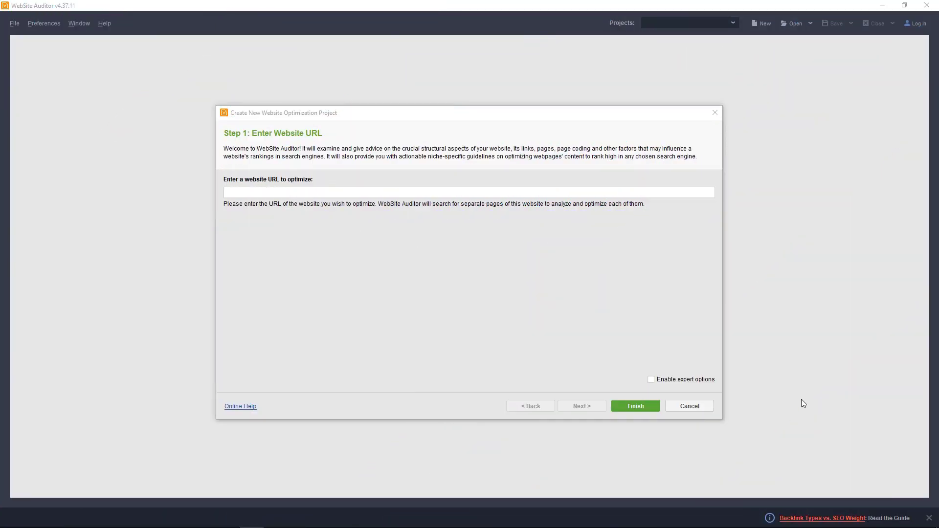
Enter matthewwoodward.co.uk as the site URL and create the project to crawl it
click(370, 194)
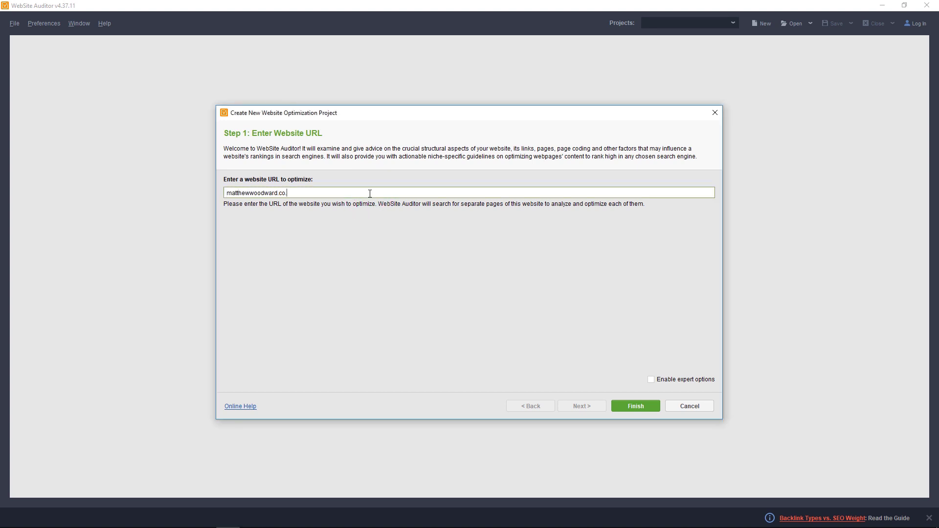
click(645, 404)
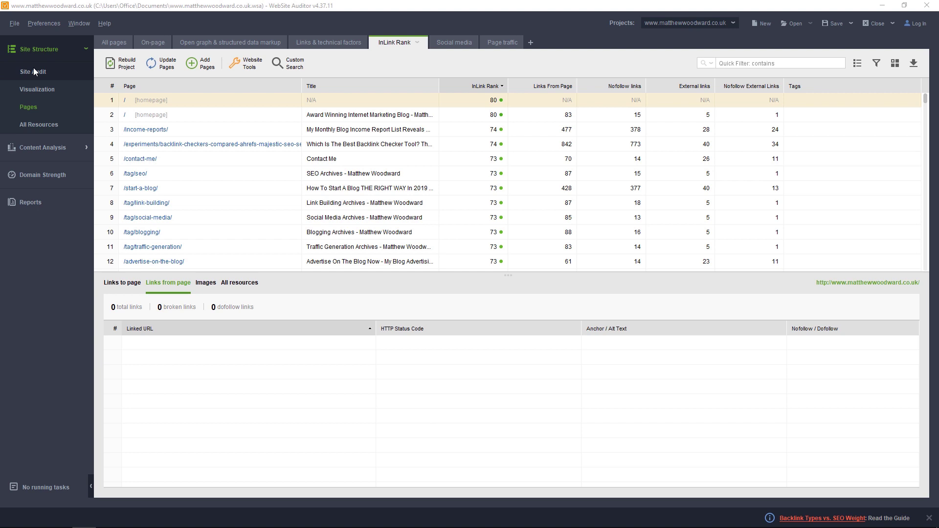
Open the Site Audit (349 errors), then check broken images and the 6 duplicate meta descriptions
click(67, 122)
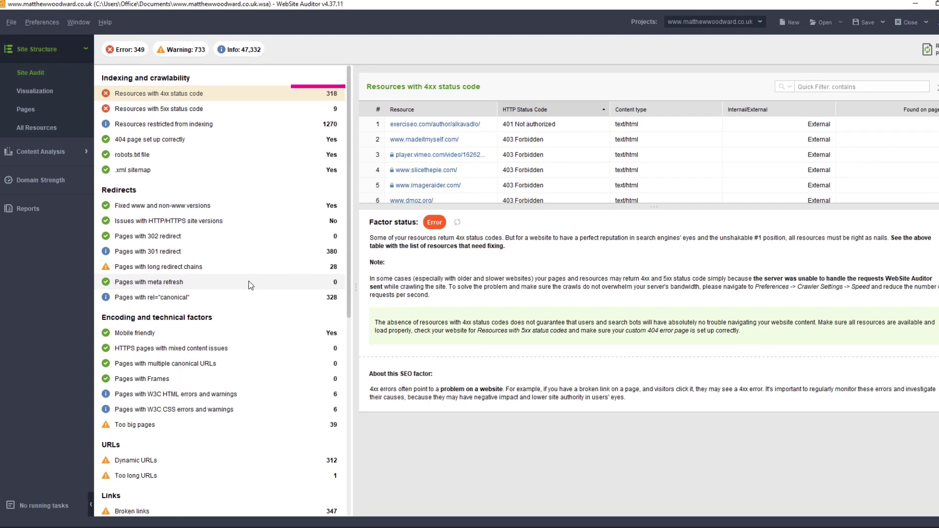
scroll(293, 376, down, 6)
click(179, 326)
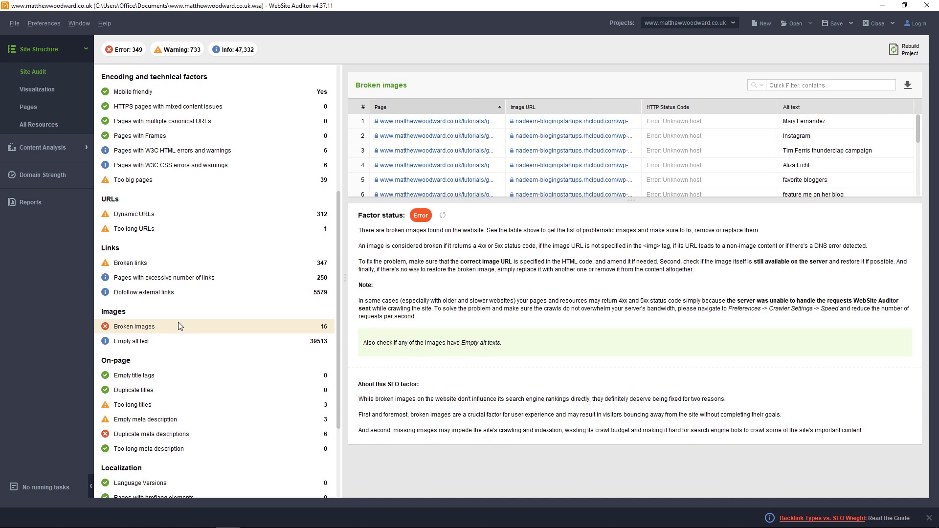
scroll(180, 326, down, 4)
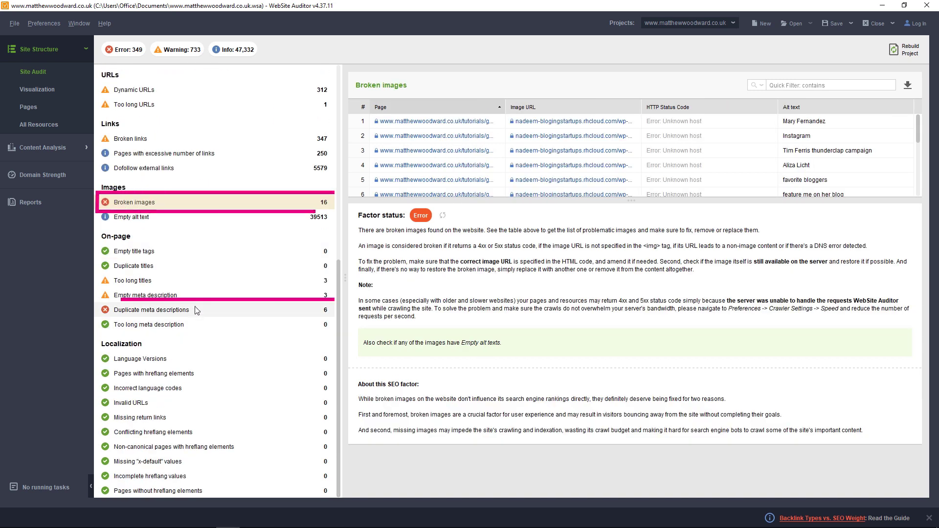
click(196, 309)
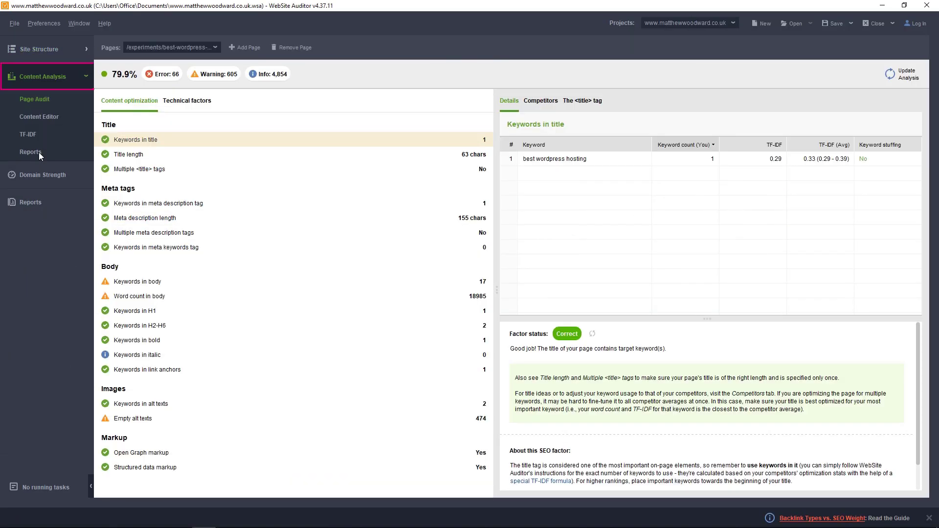
Add the ultimate-guide-to-ecommerce-seo page to Page Audit with target keyword 'ecommerce seo'
click(240, 47)
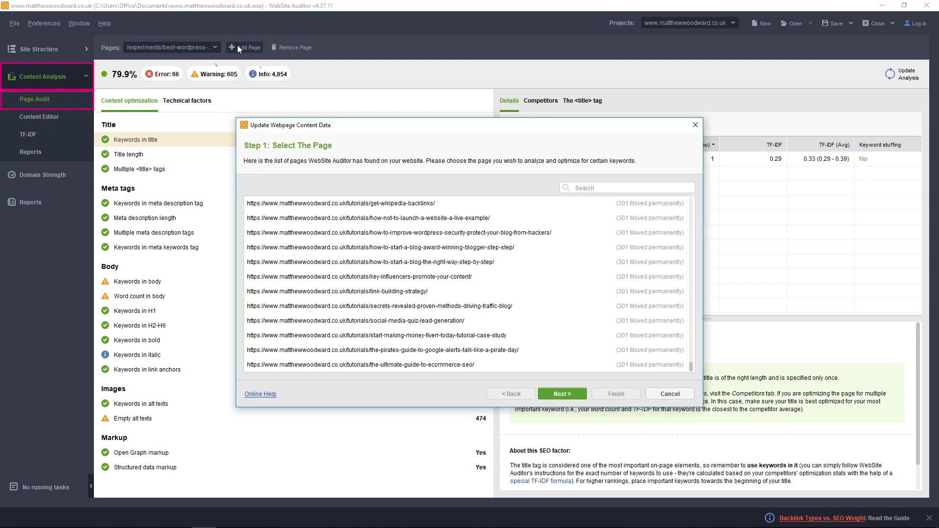
click(555, 367)
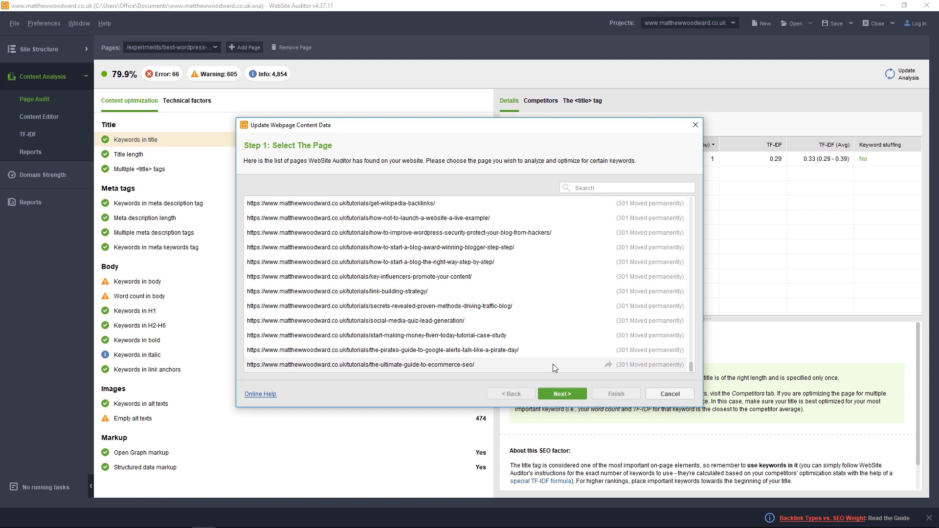
click(563, 394)
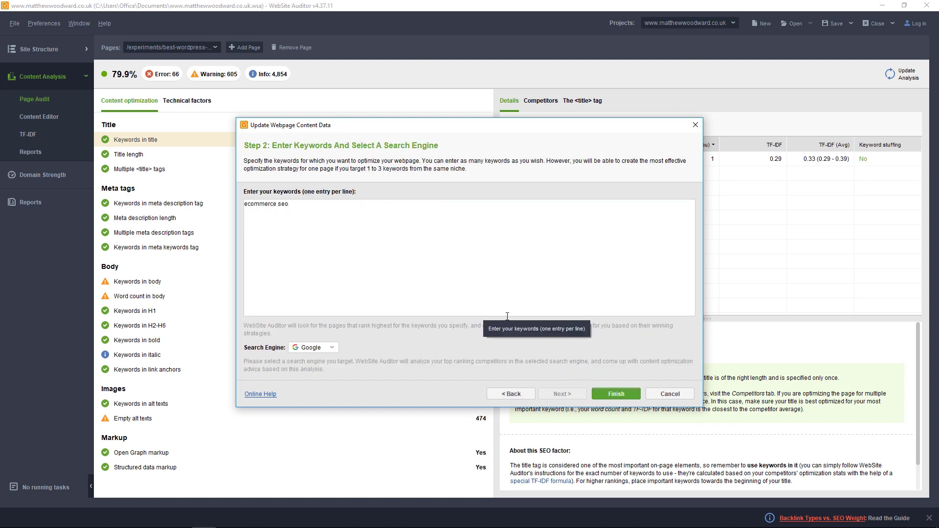
click(614, 393)
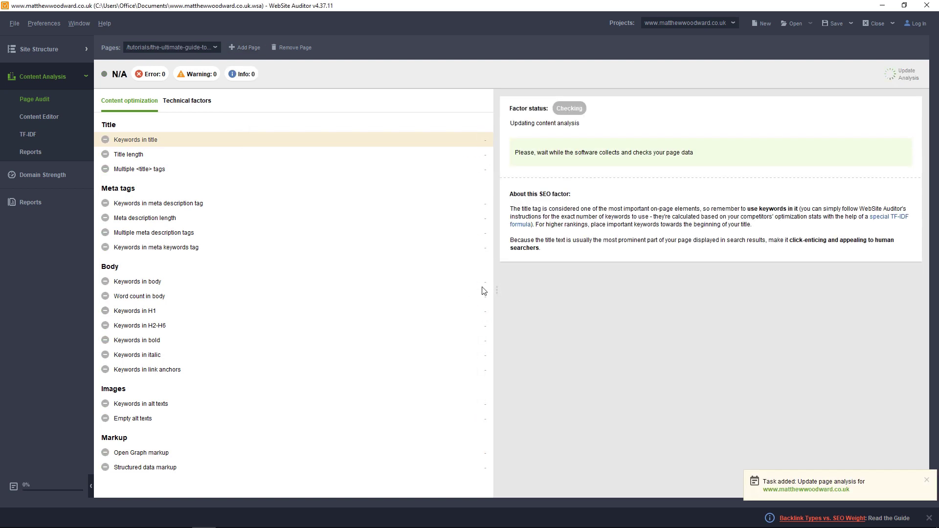
Switch the page audit to /tools/free-seo-tools/ (73.1%) and inspect 'free seo tools' keyword stuffing in body
click(216, 47)
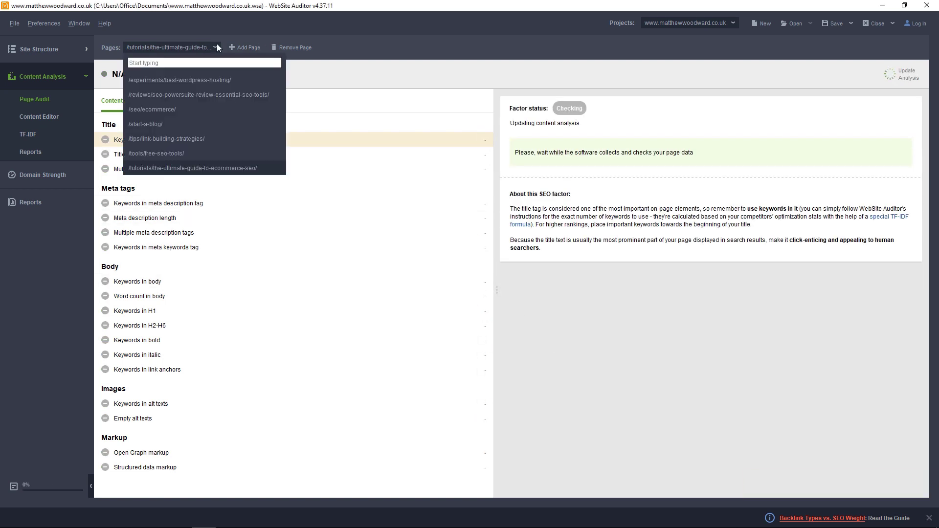
click(177, 152)
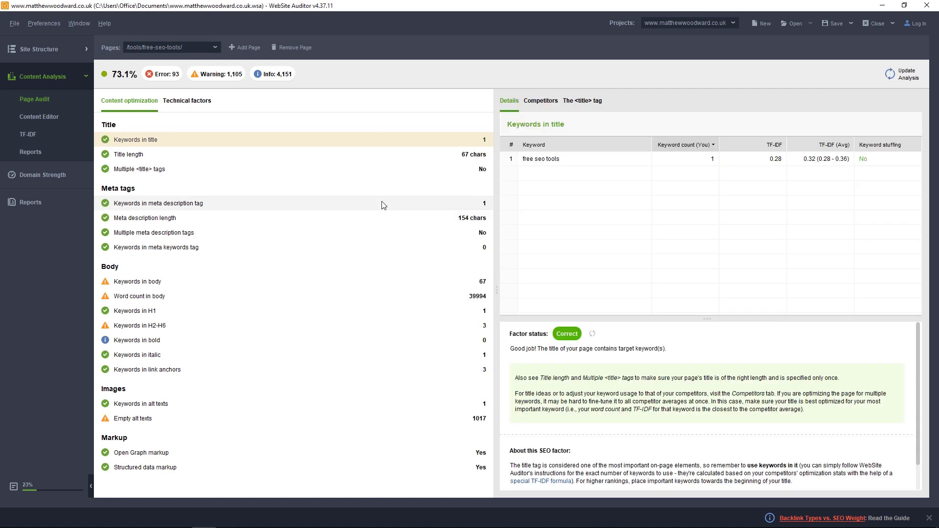
click(362, 284)
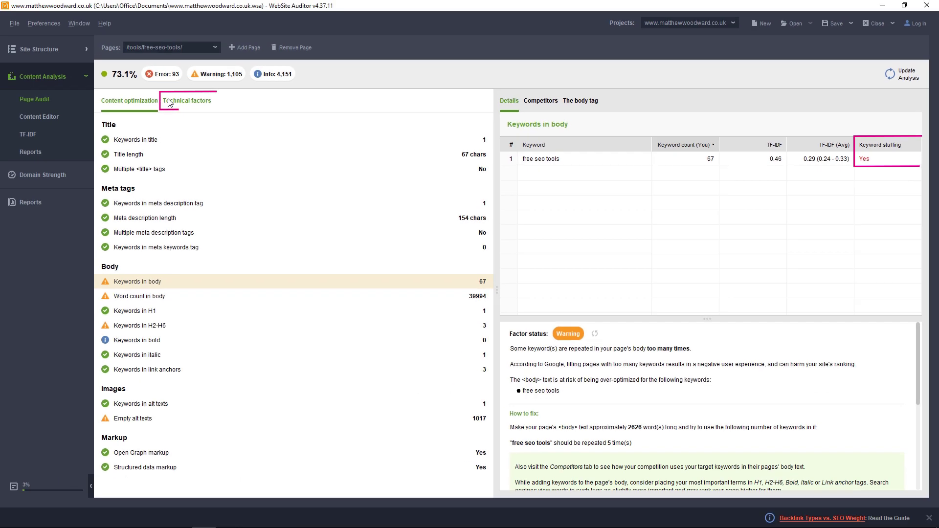
click(169, 102)
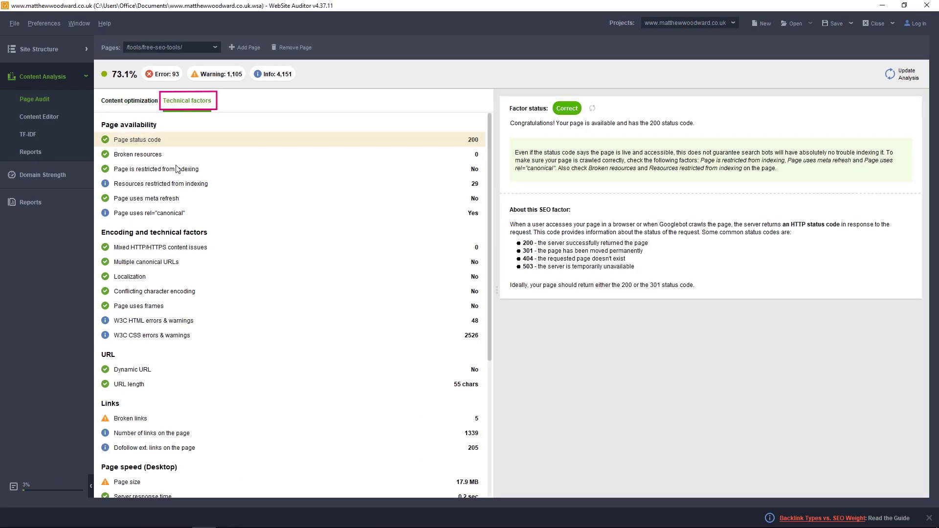
View the Uncompressed images factor and its Error status for /tools/free-seo-tools/
scroll(177, 169, down, 5)
click(170, 328)
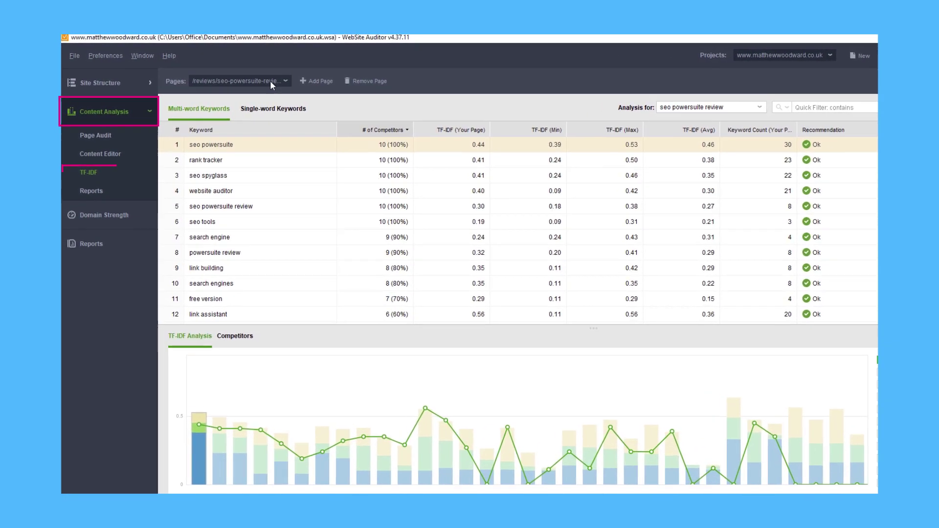
Switch the TF-IDF analysis to /experiments/best-wordpress-hosting/ for 'best wordpress hosting'
click(317, 95)
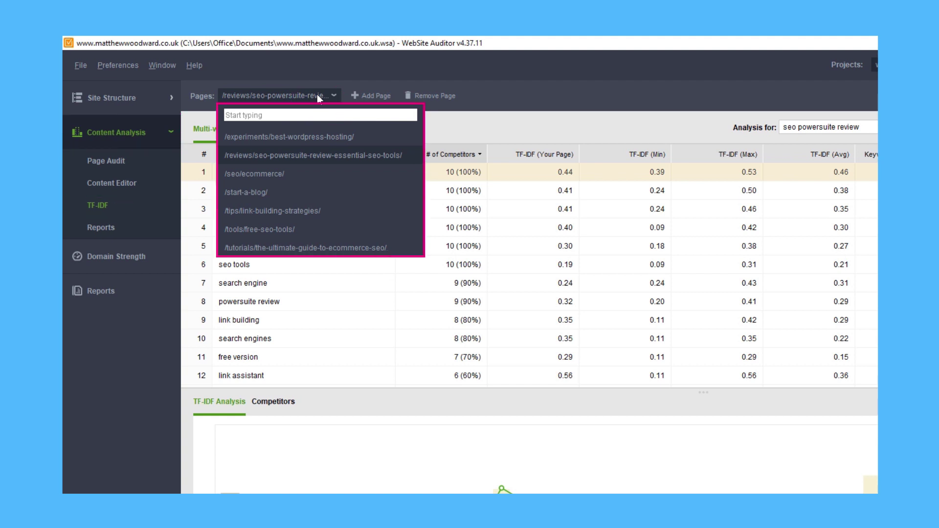
click(317, 95)
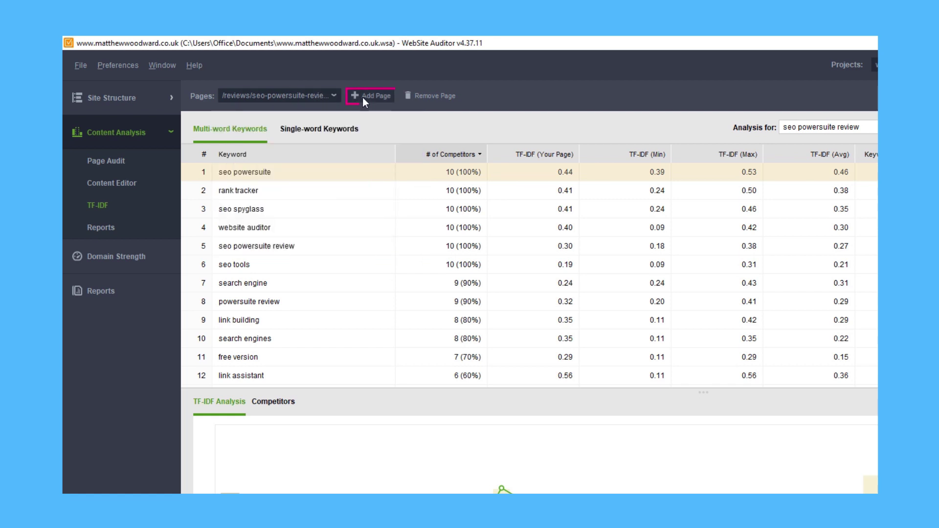
click(313, 96)
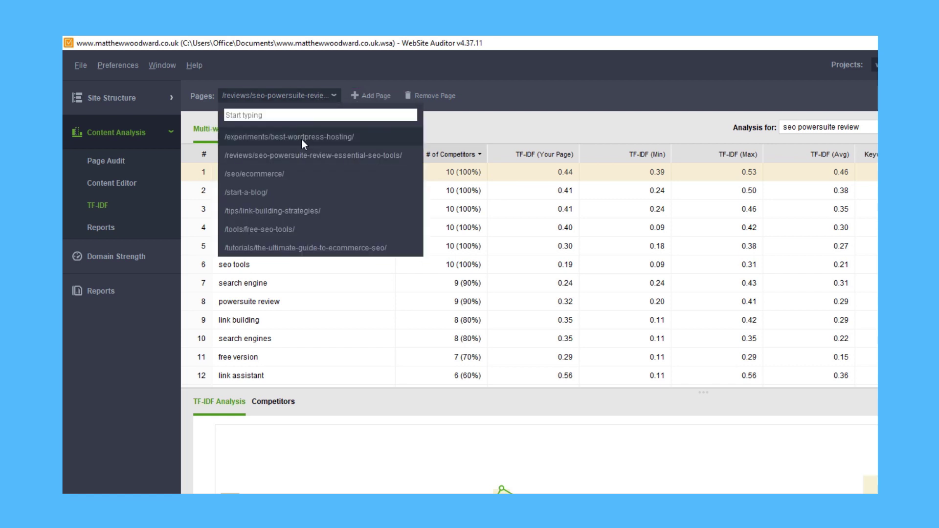
click(302, 141)
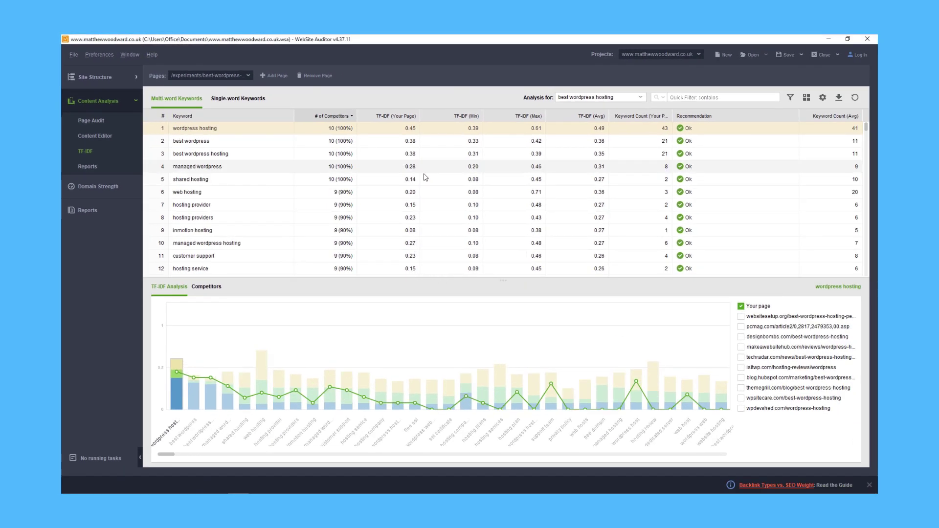
scroll(548, 224, down, 1)
scroll(437, 179, down, 1)
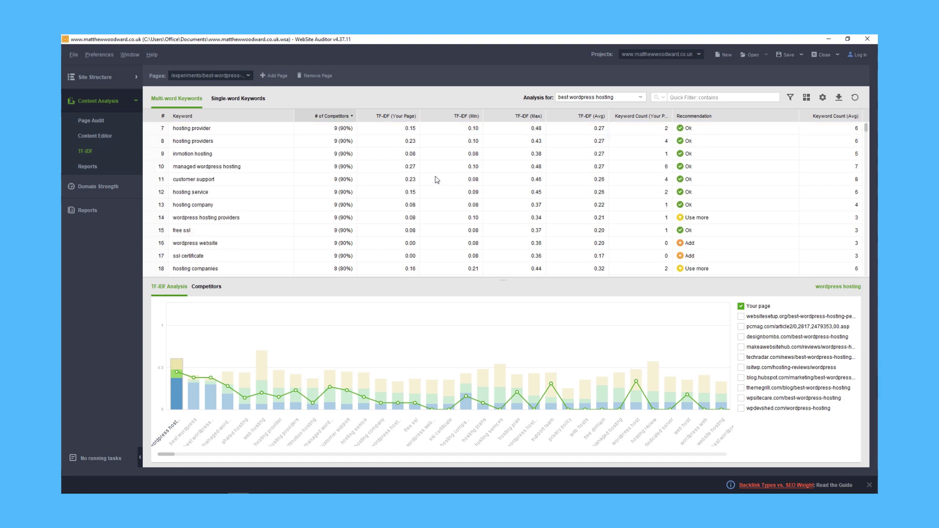
scroll(437, 180, down, 1)
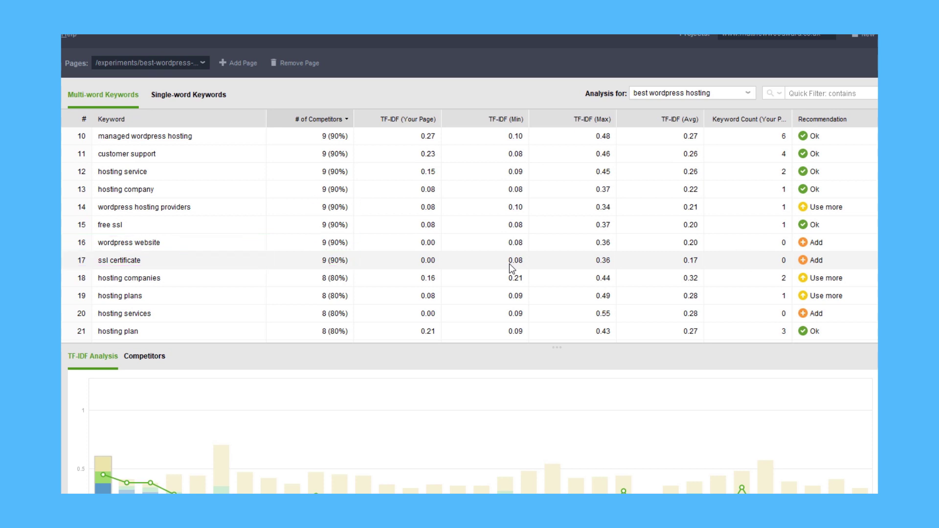
scroll(514, 278, down, 2)
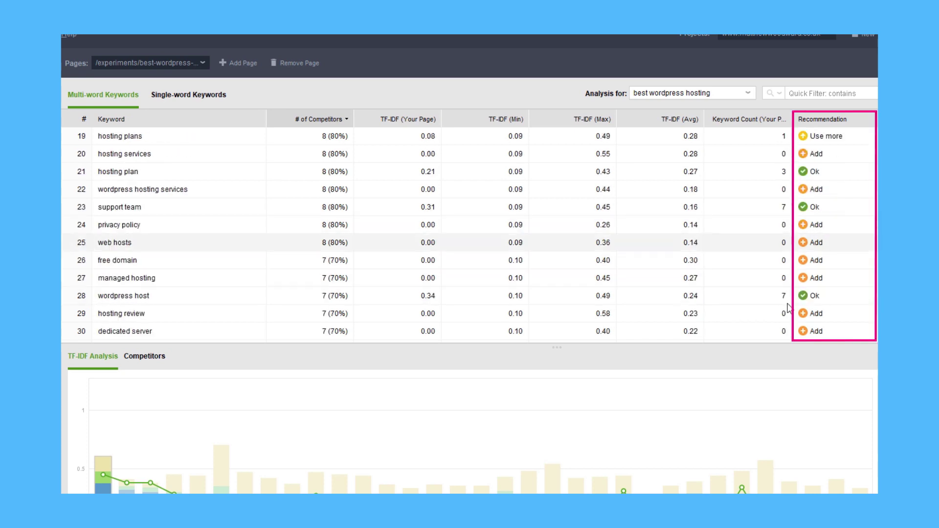
scroll(803, 301, down, 4)
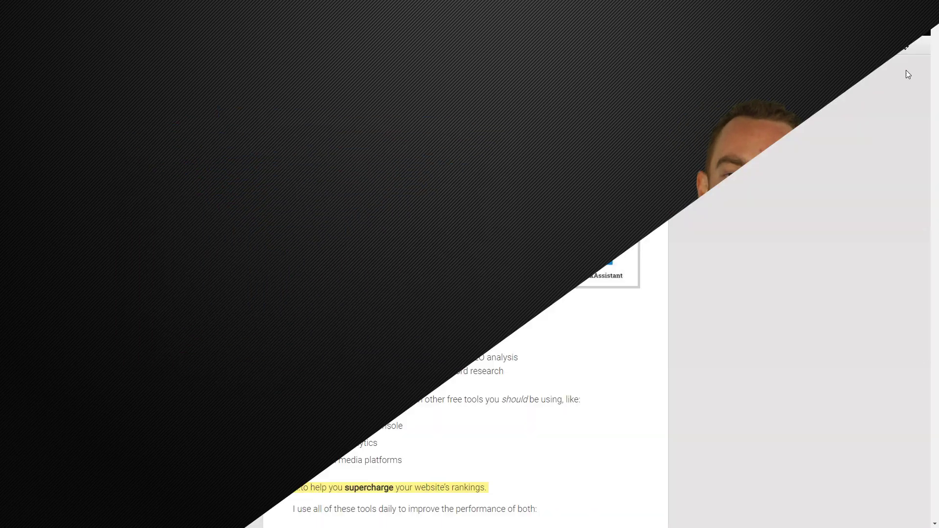
scroll(906, 72, down, 7)
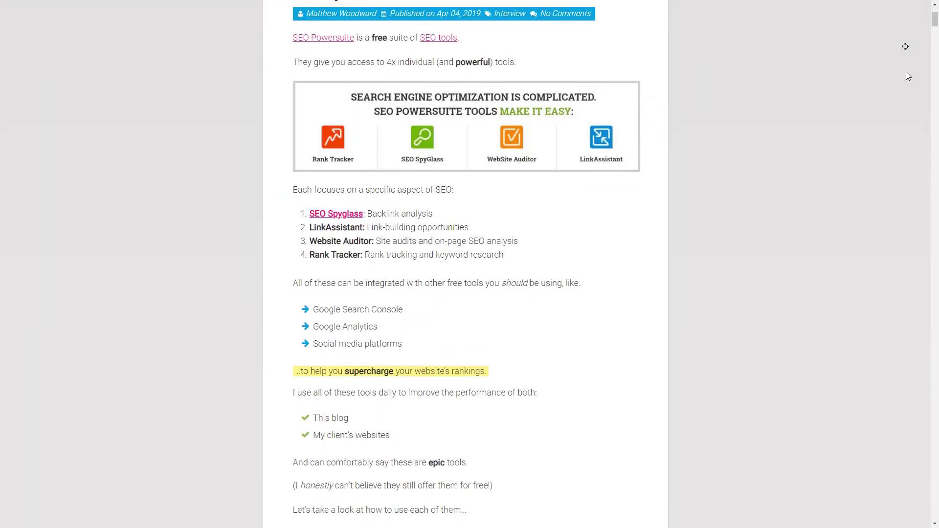
scroll(907, 72, down, 10)
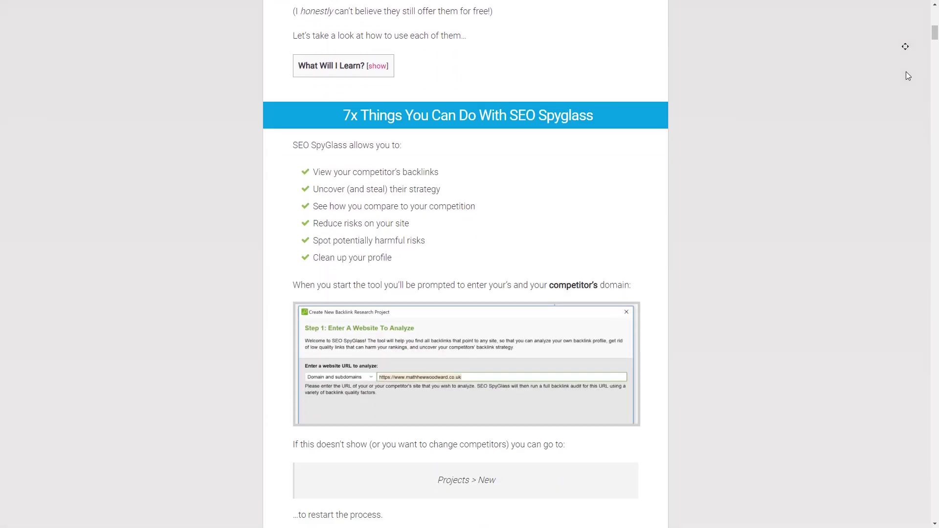
scroll(906, 73, down, 10)
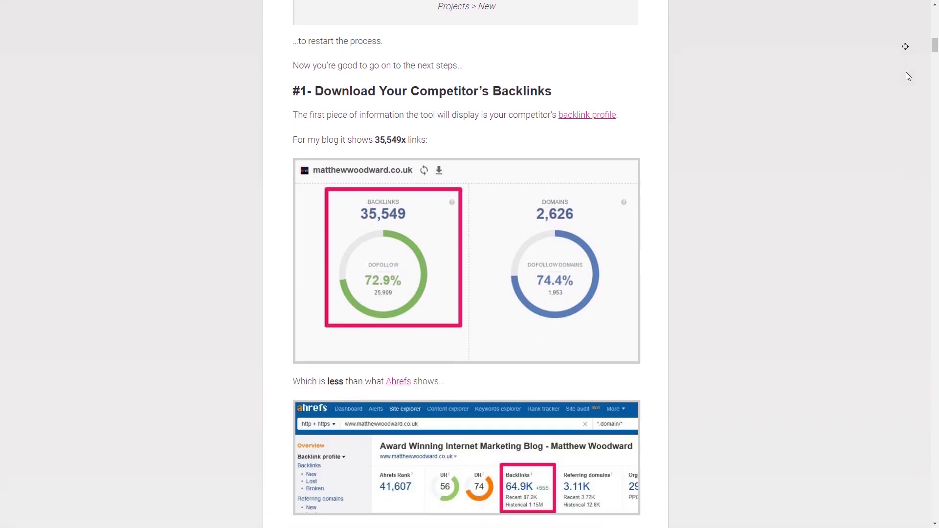
scroll(907, 73, down, 10)
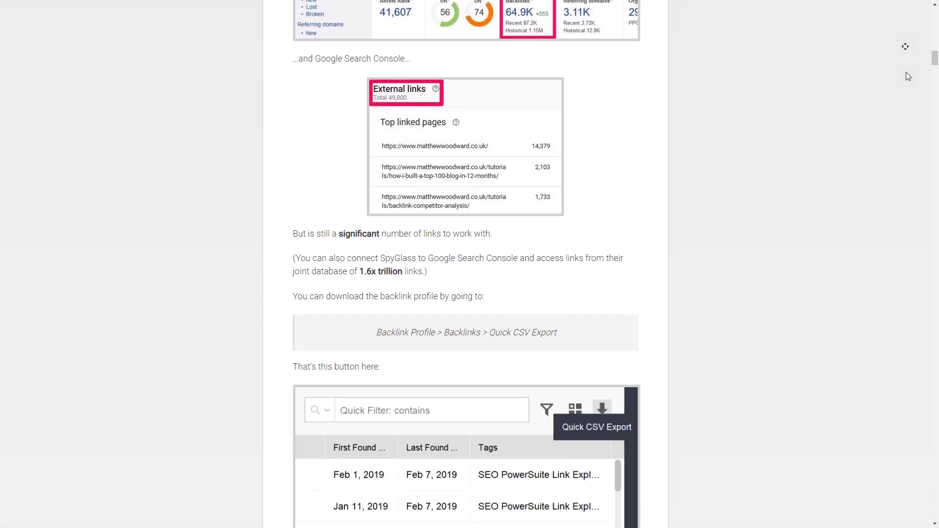
scroll(906, 72, down, 7)
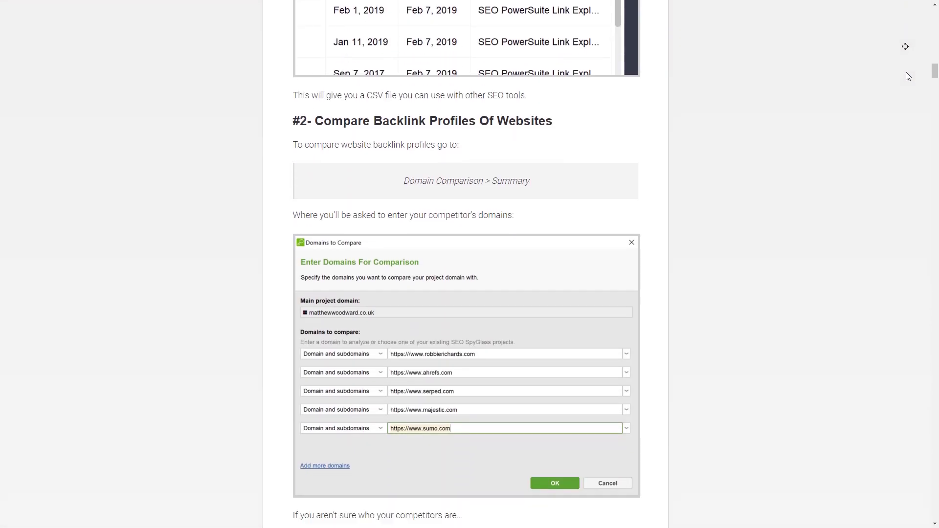